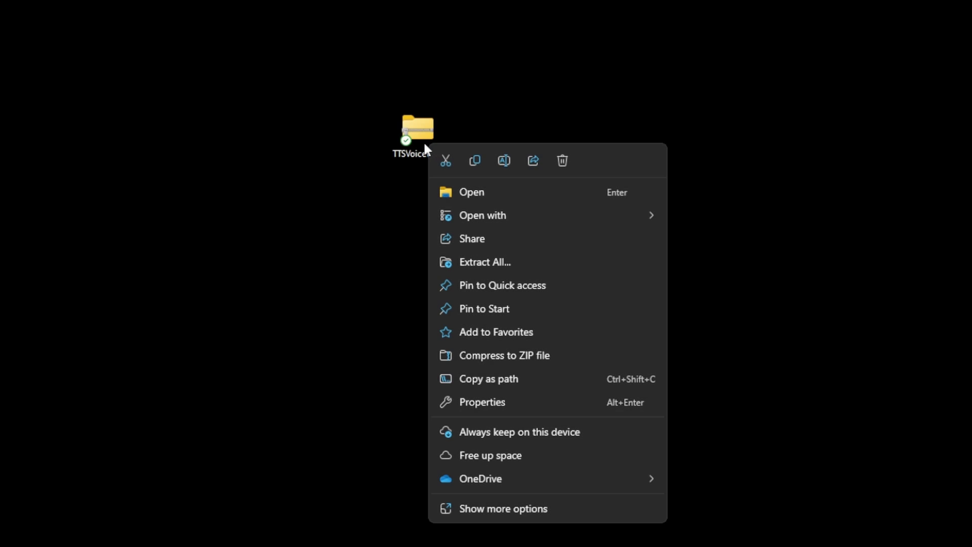
# Step: Extract the downloaded TTSVoiceWizard zip to the Desktop
pyautogui.click(502, 260)
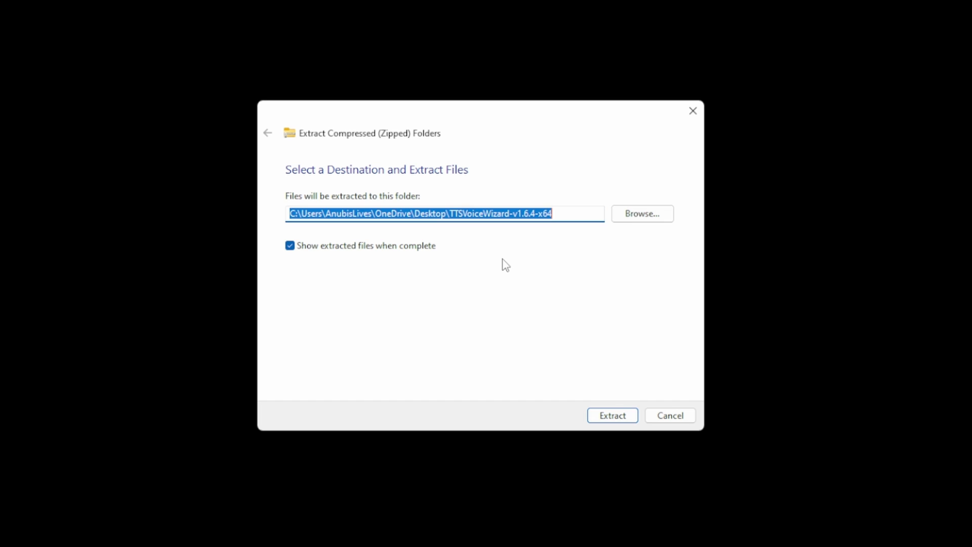
pyautogui.click(614, 418)
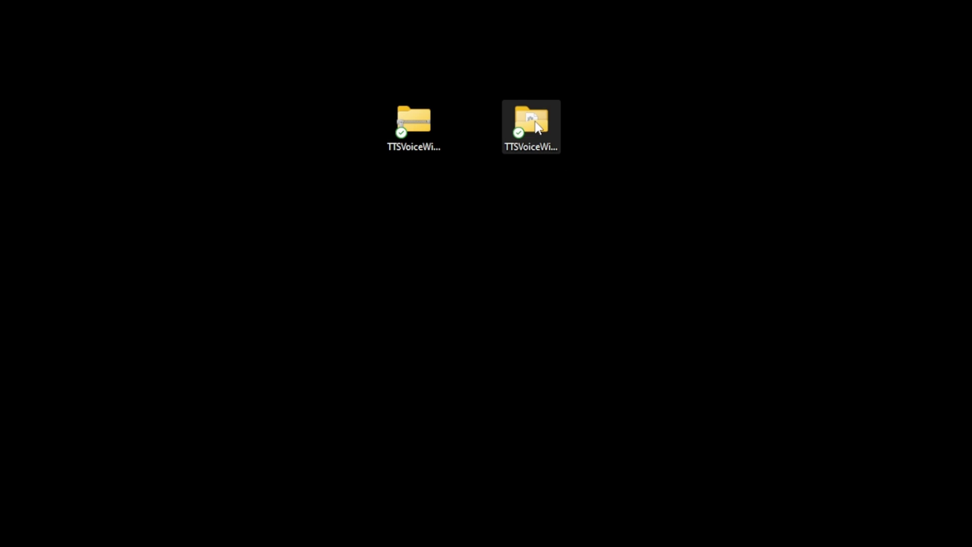
# Step: Launch TTSVoiceWizard from the extracted folder, getting past the SmartScreen warning
pyautogui.doubleClick(538, 127)
pyautogui.scroll(-20, 452, 353)
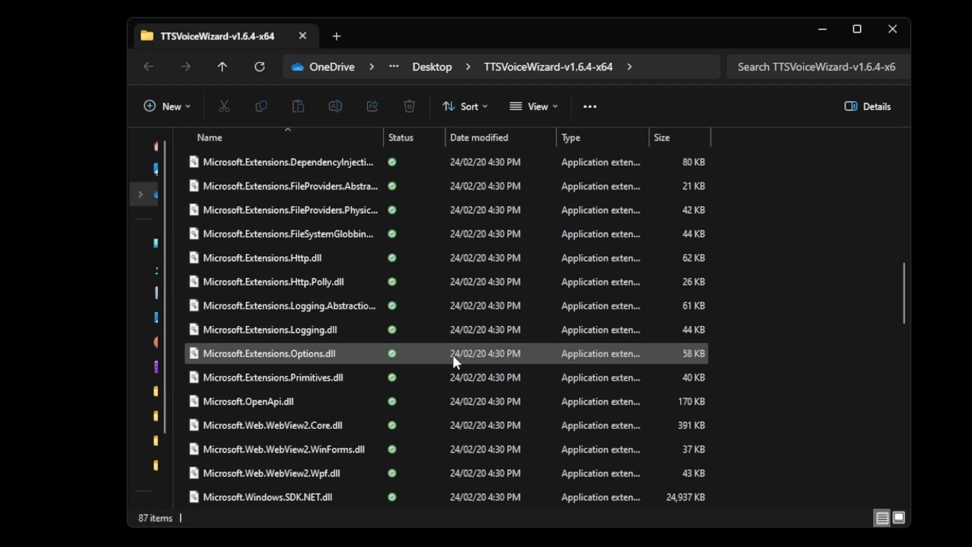
pyautogui.scroll(-2, 452, 353)
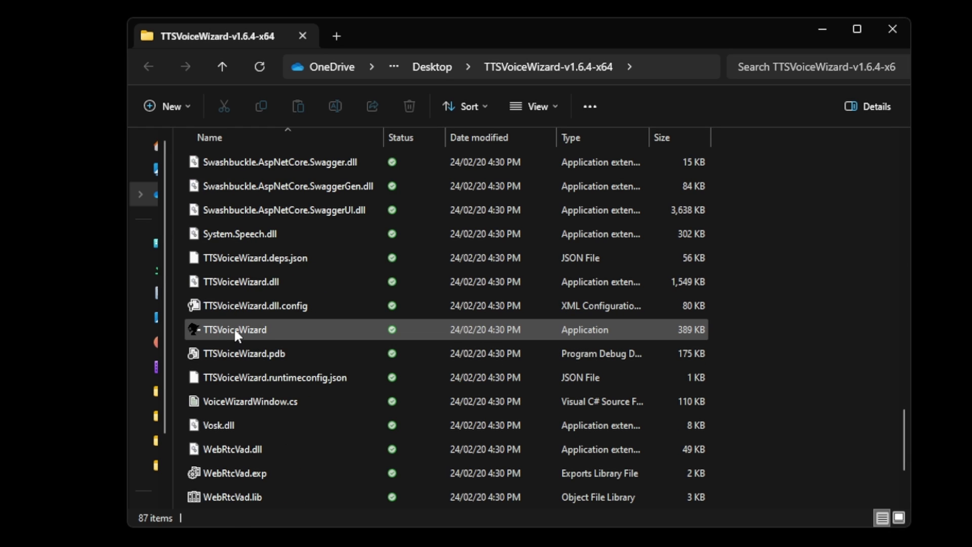
pyautogui.click(278, 329)
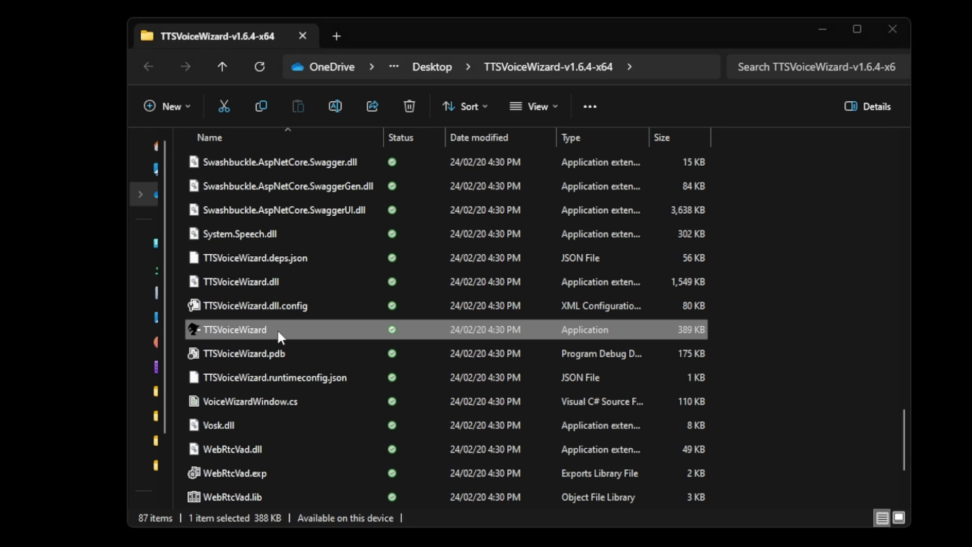
pyautogui.doubleClick(278, 330)
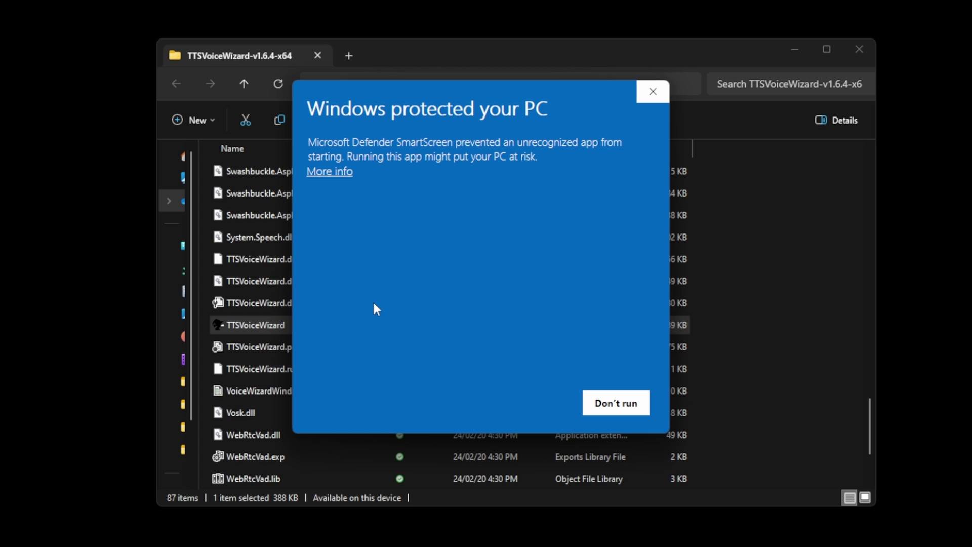
pyautogui.click(327, 175)
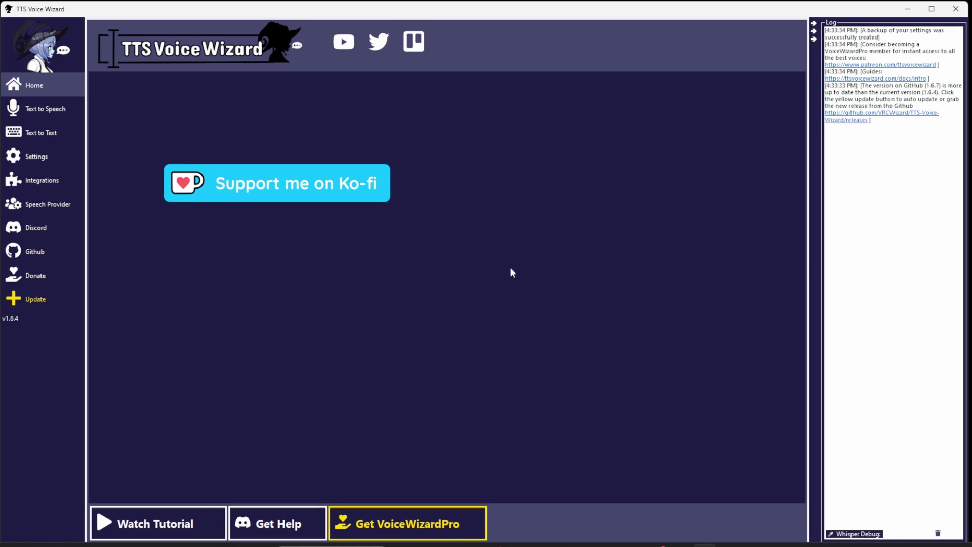
# Step: In Settings, keep the Realtek microphone as input and System Speech as the speech-to-text engine
pyautogui.click(38, 161)
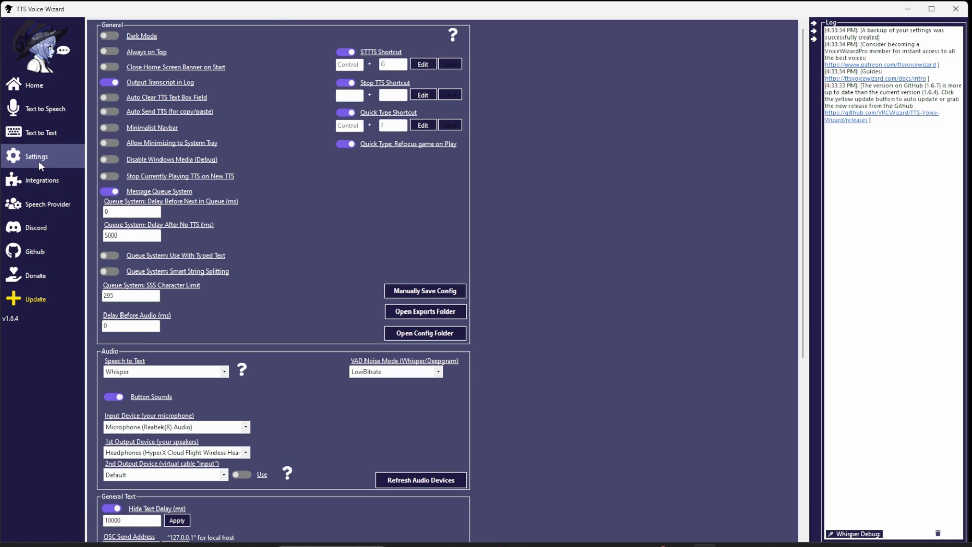
pyautogui.scroll(-2, 295, 186)
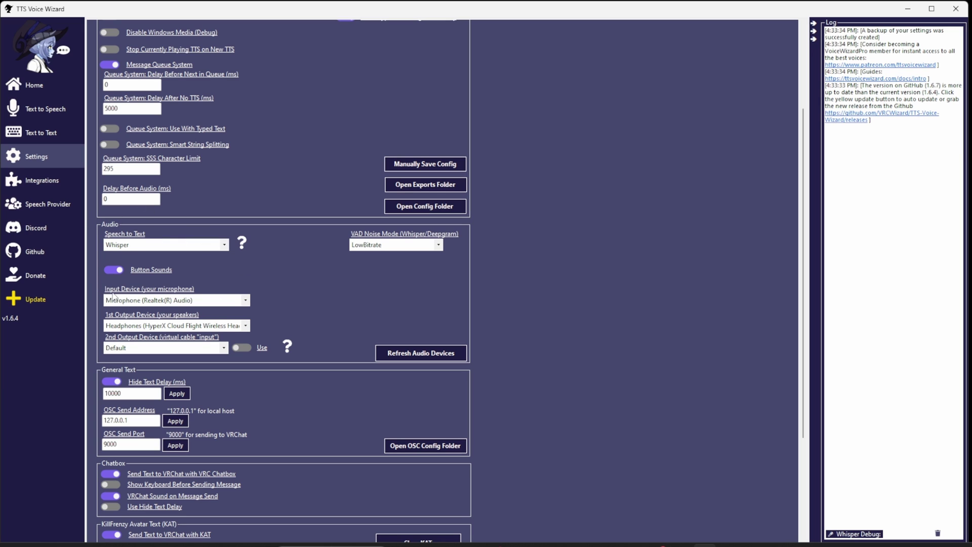
pyautogui.click(237, 301)
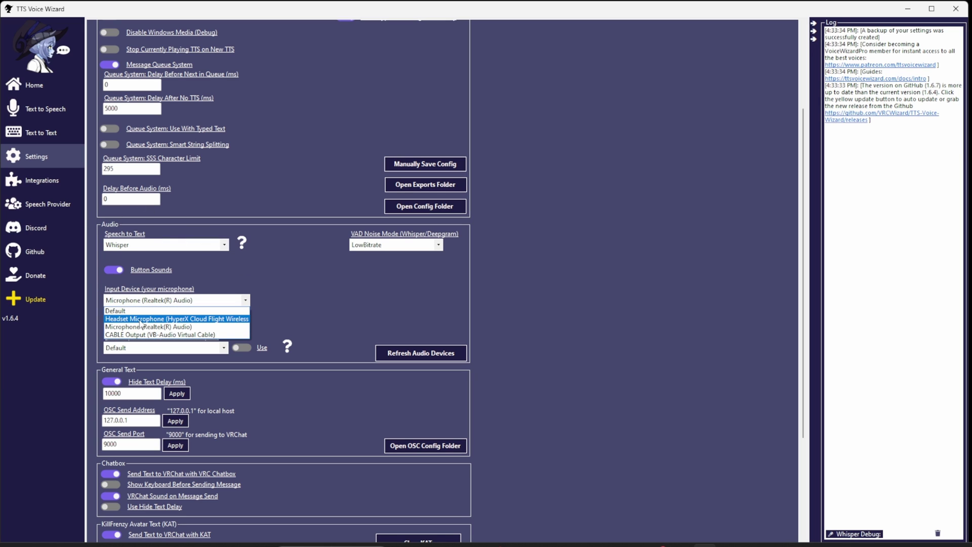
pyautogui.click(135, 327)
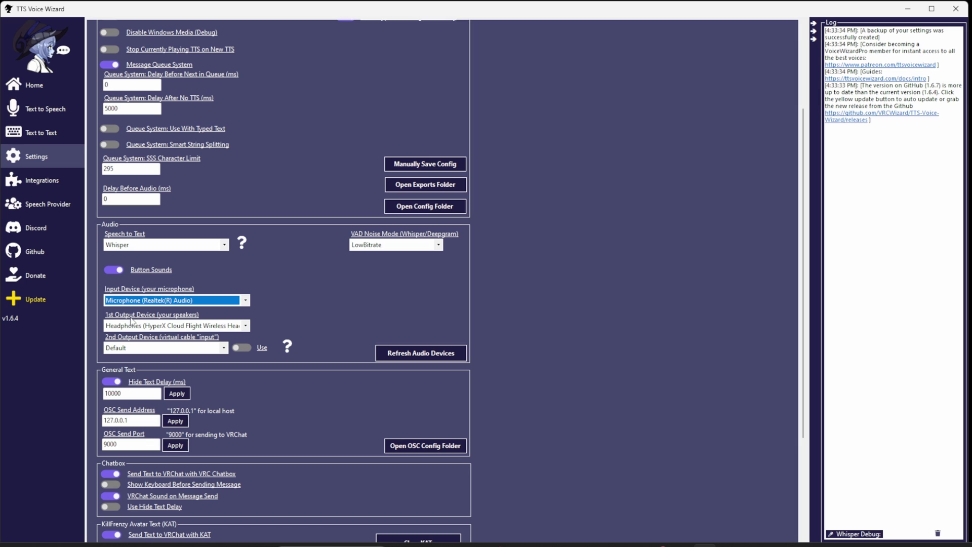
pyautogui.click(246, 326)
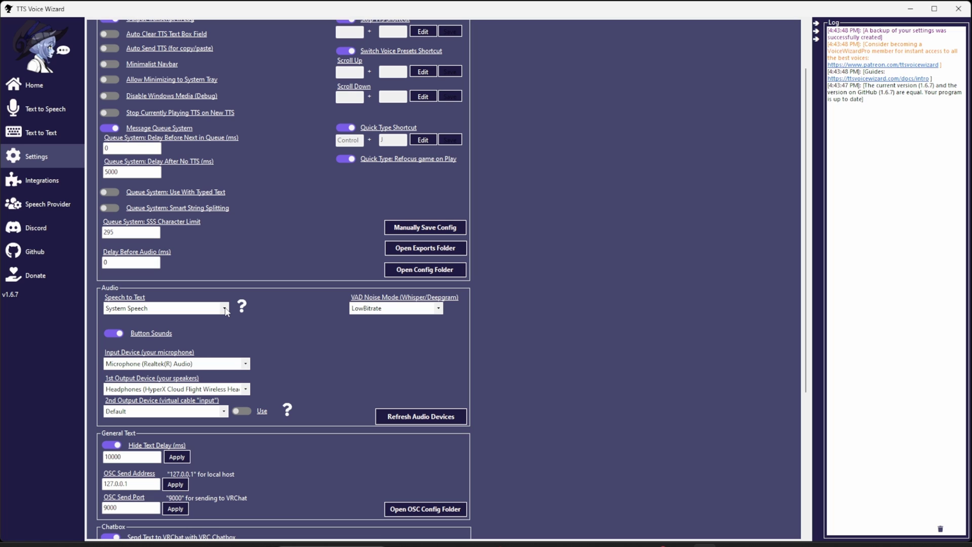
pyautogui.click(213, 310)
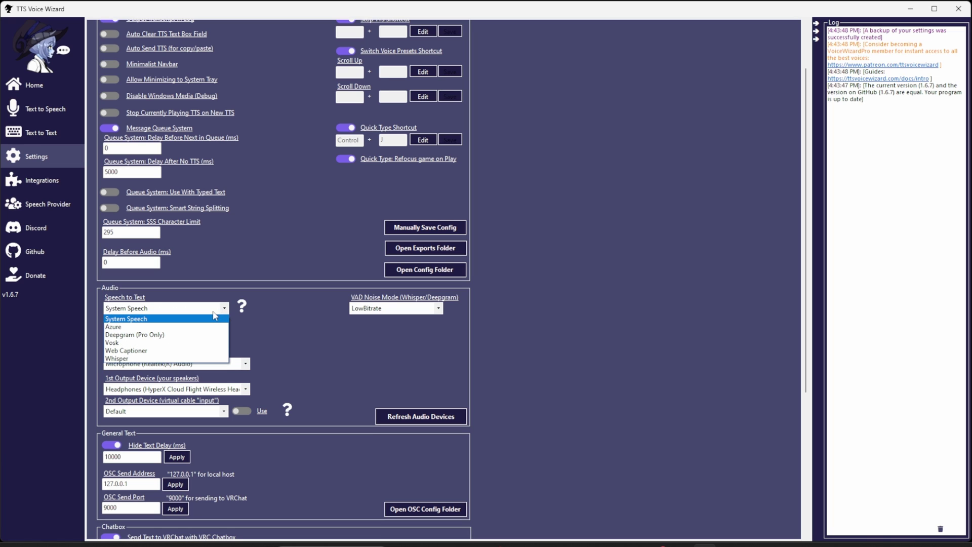
pyautogui.click(143, 320)
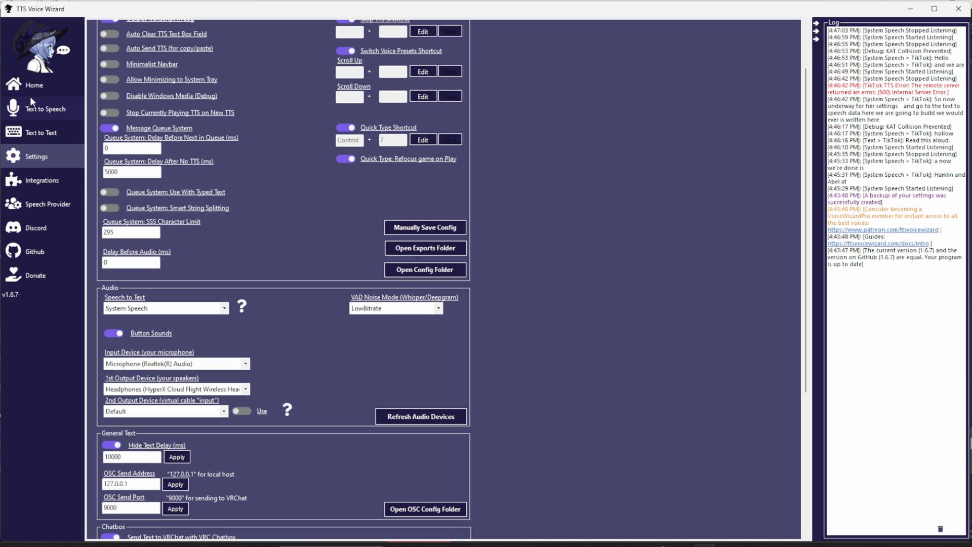
# Step: On the Text to Speech page, keep TikTok mode and the Jessie [Female] voice
pyautogui.click(35, 110)
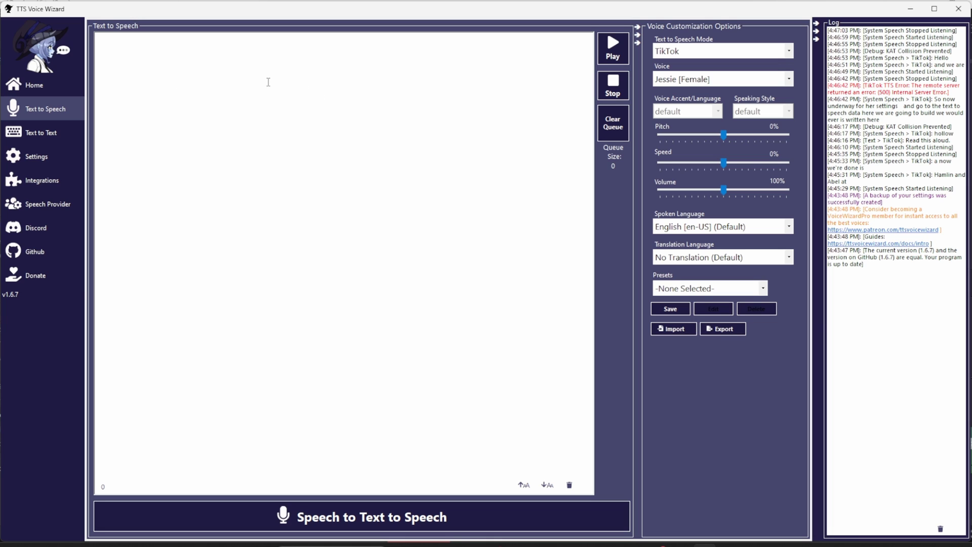
pyautogui.click(751, 52)
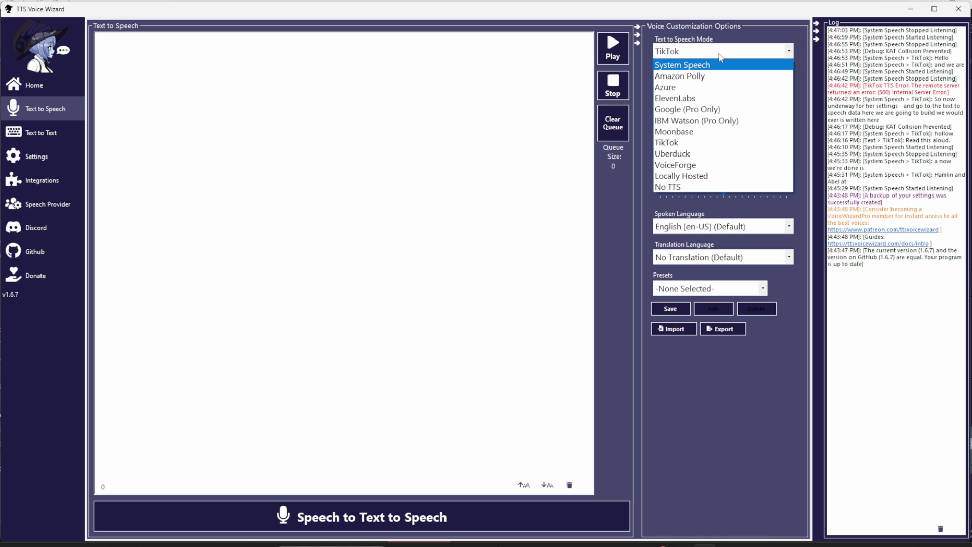
pyautogui.click(722, 55)
pyautogui.click(666, 81)
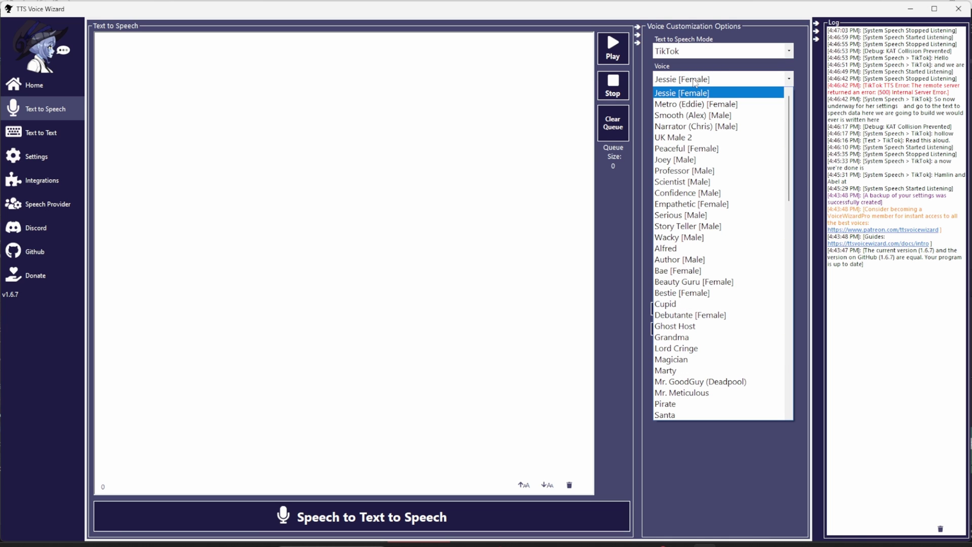
pyautogui.scroll(-4, 730, 200)
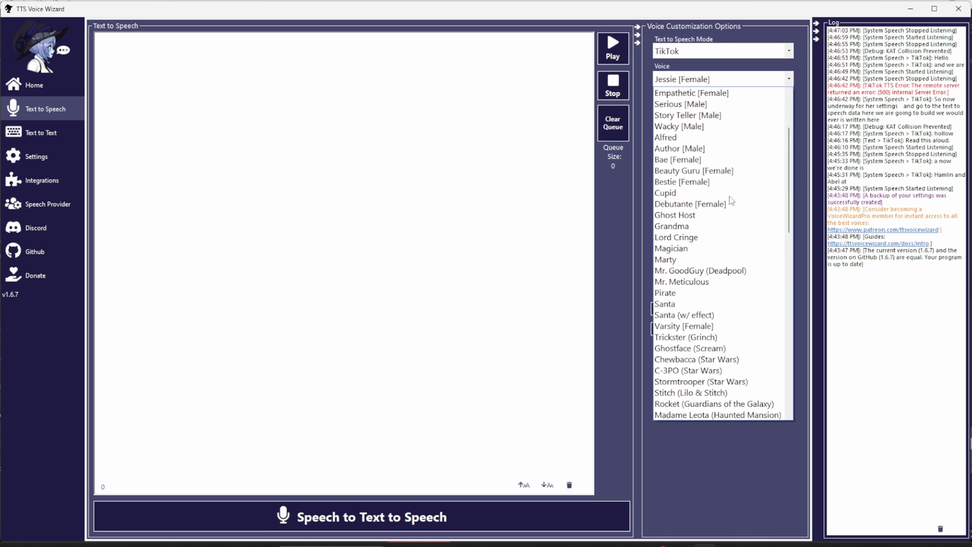
pyautogui.scroll(4, 731, 200)
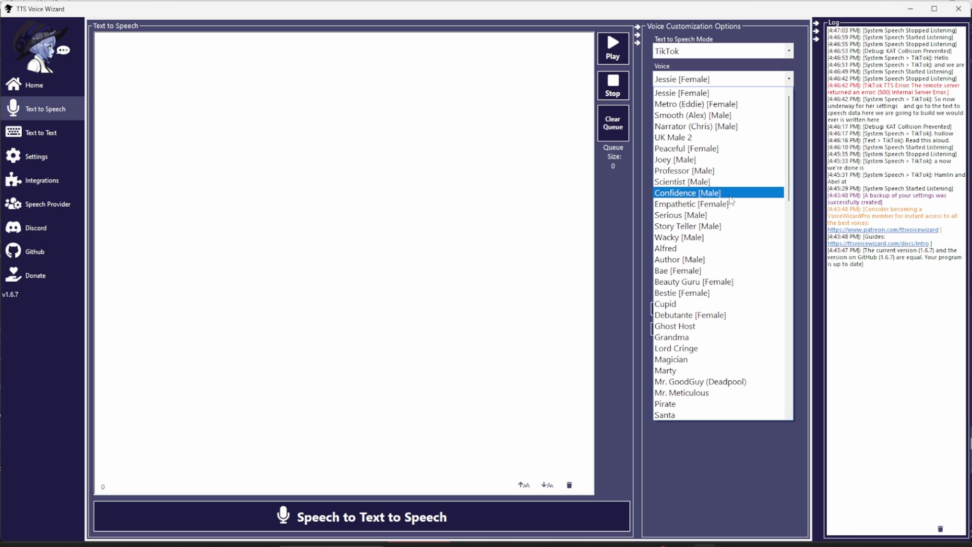
pyautogui.click(679, 420)
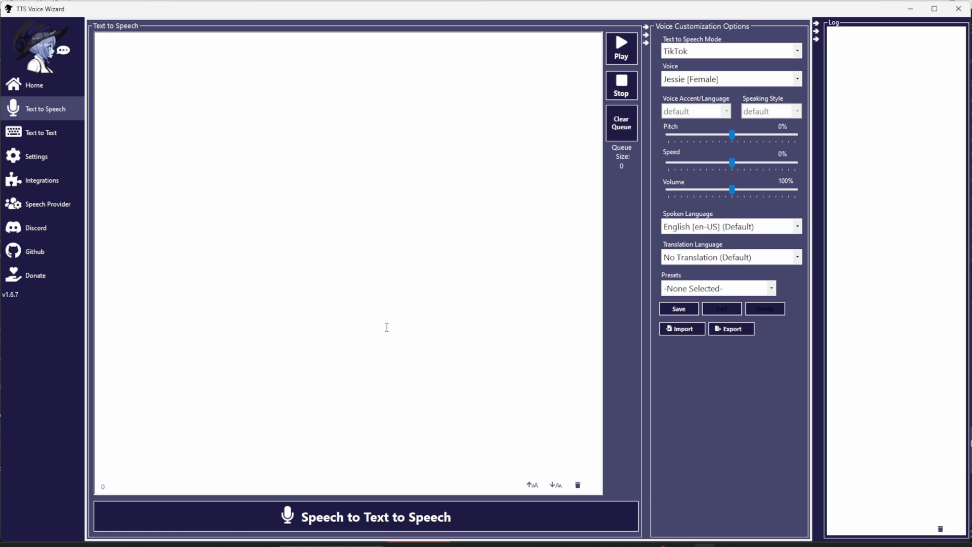
# Step: Start Speech to Text to Speech listening and play the recognized text in the TikTok voice
pyautogui.click(302, 515)
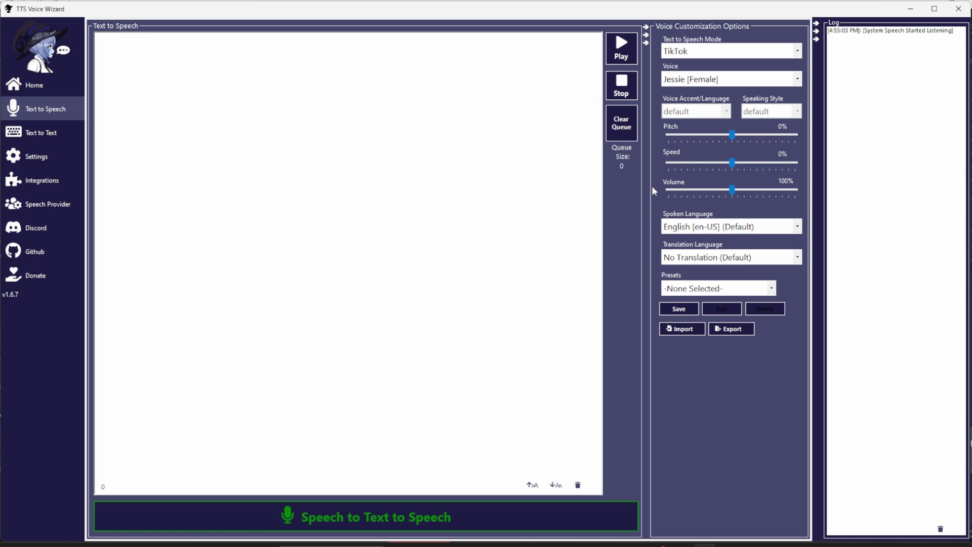
pyautogui.click(619, 50)
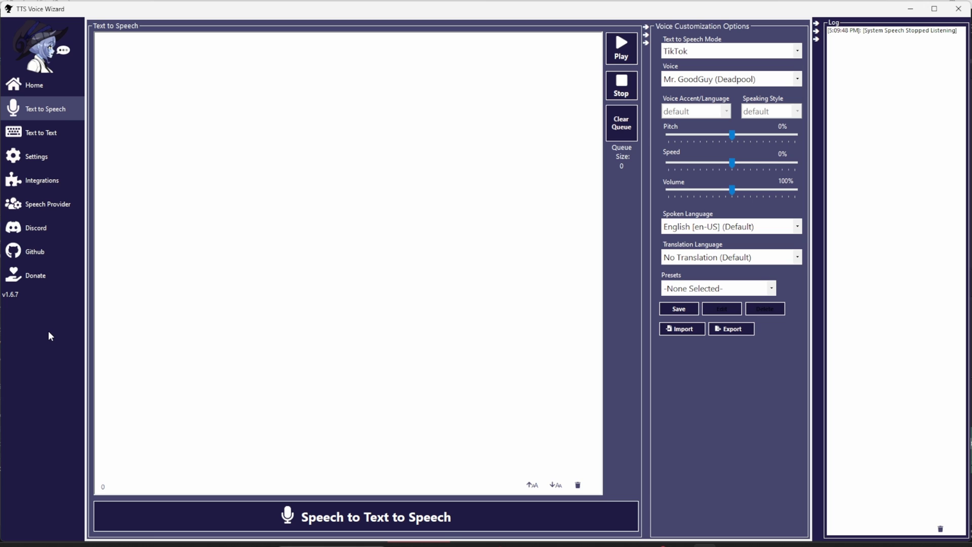
# Step: Set the 2nd Output Device to CABLE Input (VB-Audio Virtual Cable) and enable it
pyautogui.click(37, 161)
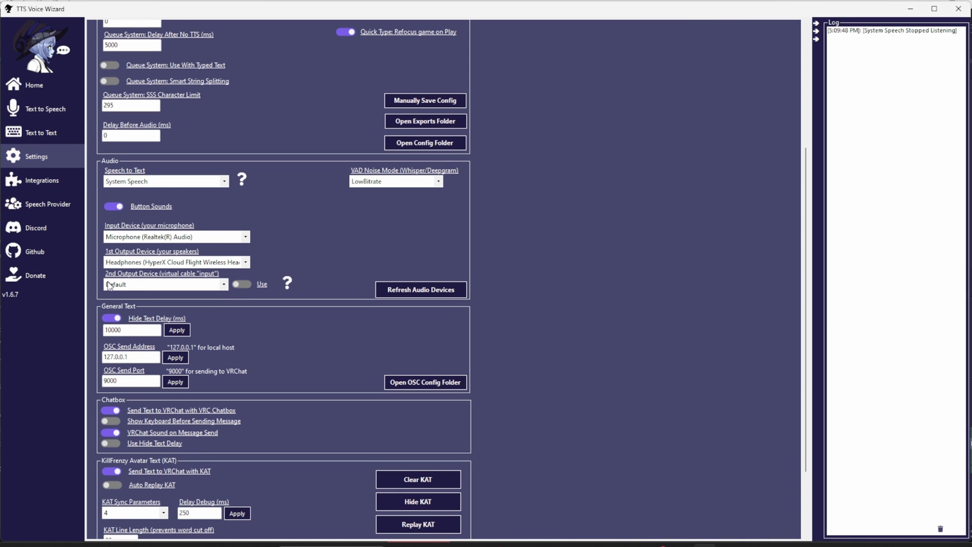
pyautogui.click(199, 284)
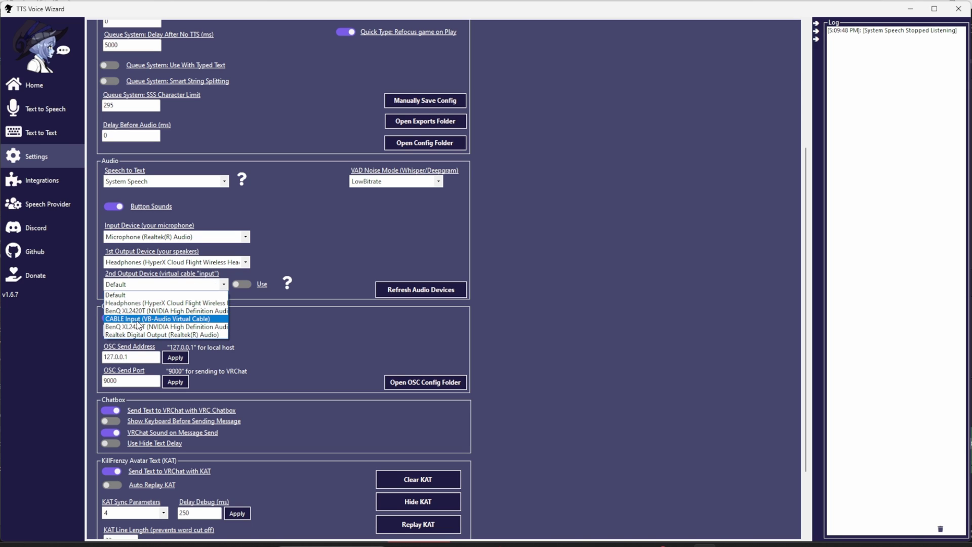
pyautogui.click(137, 320)
pyautogui.click(242, 284)
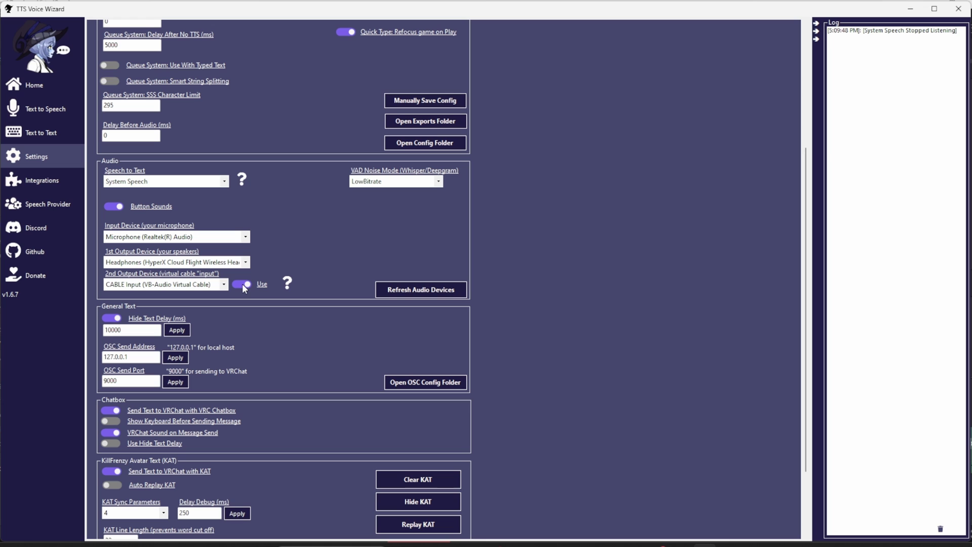
pyautogui.click(67, 110)
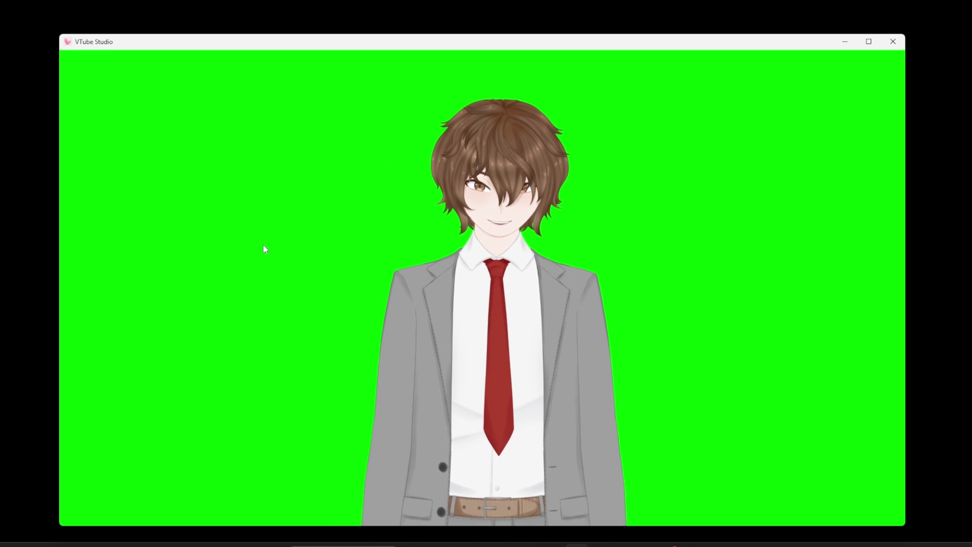
# Step: In VTube Studio settings, toggle Use microphone and bring up the microphone selection list
pyautogui.doubleClick(202, 264)
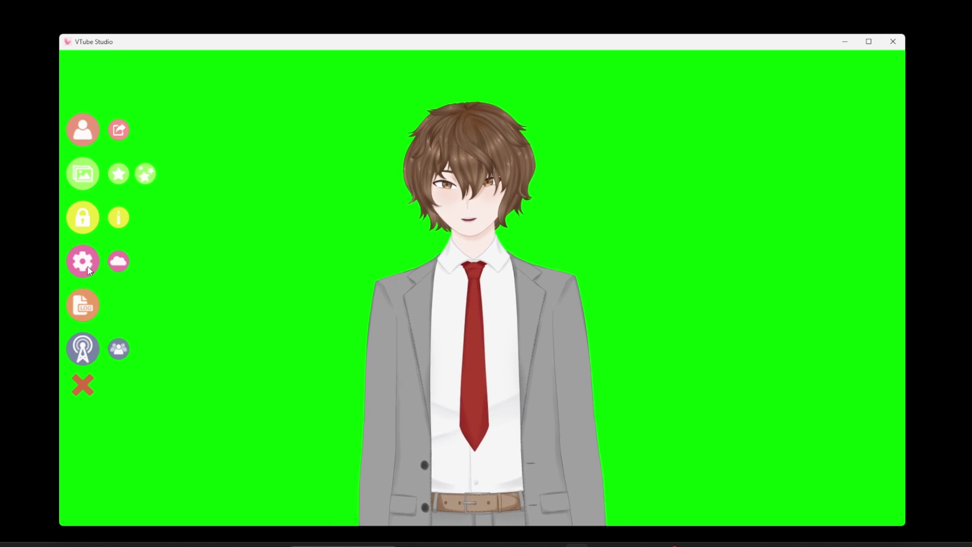
pyautogui.click(84, 262)
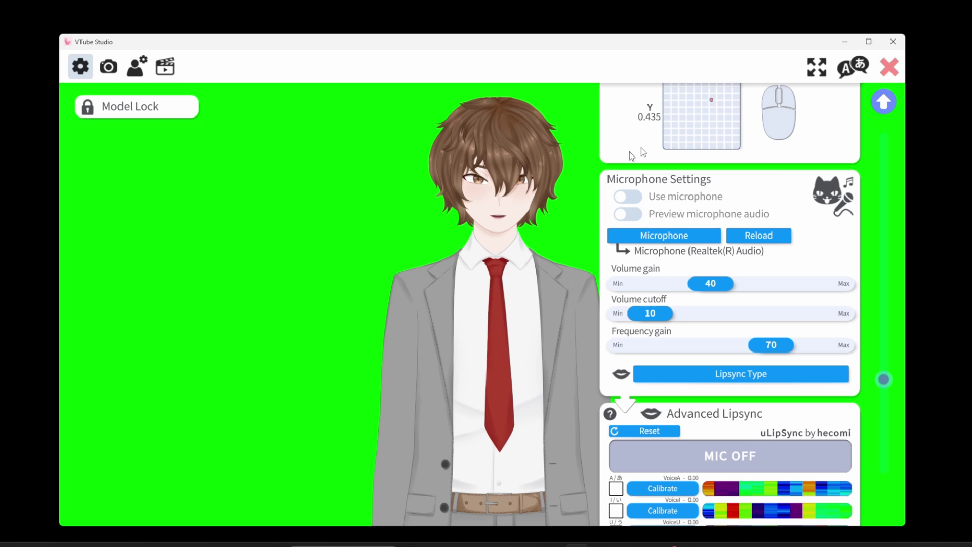
pyautogui.click(630, 197)
pyautogui.click(630, 197)
pyautogui.click(669, 236)
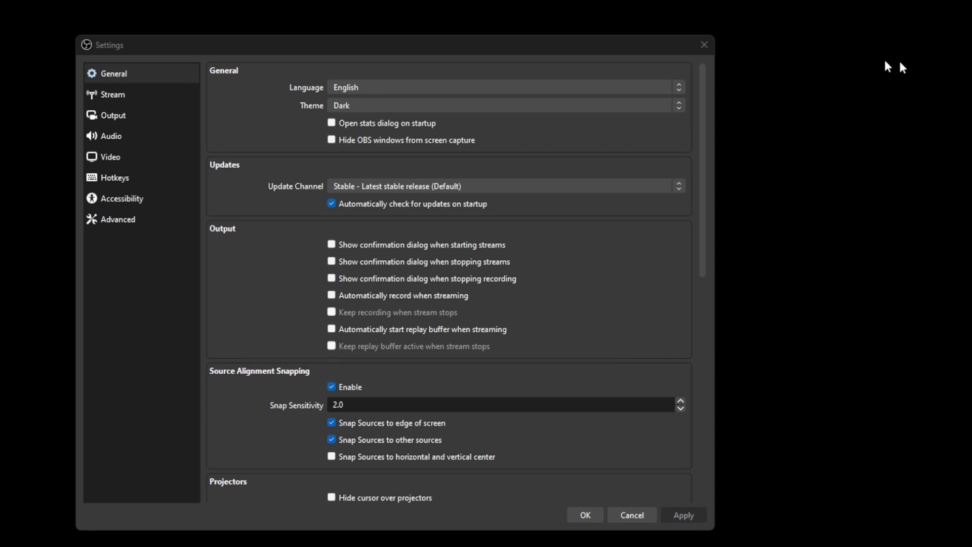
# Step: Set OBS Mic/Auxiliary Audio to CABLE Output (VB-Audio Virtual Cable) on the Audio page
pyautogui.moveTo(494, 52); pyautogui.dragTo(558, 43)
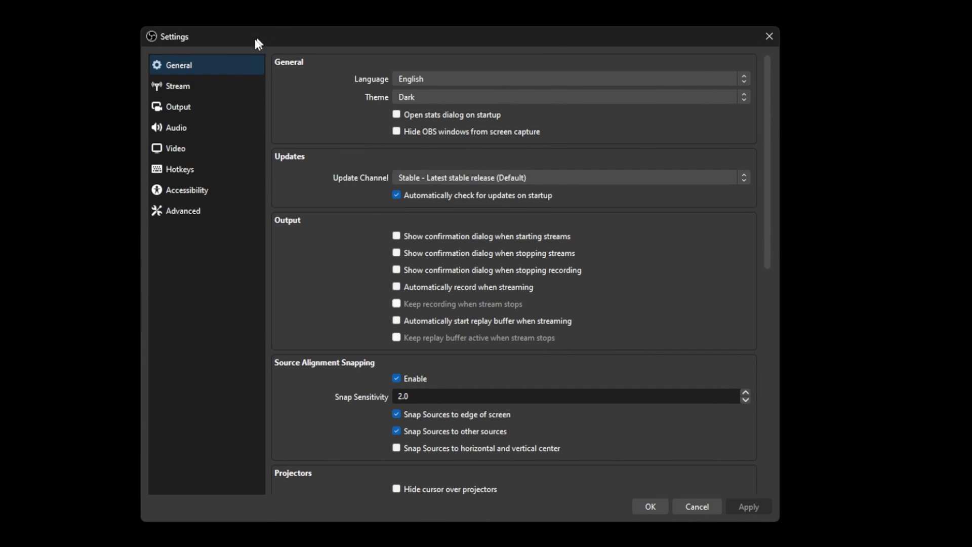
pyautogui.click(180, 126)
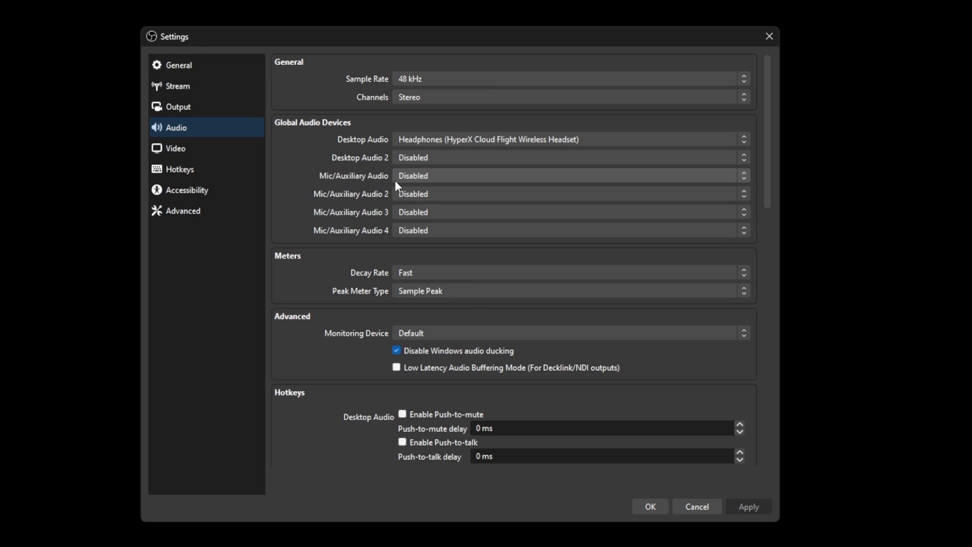
pyautogui.click(418, 177)
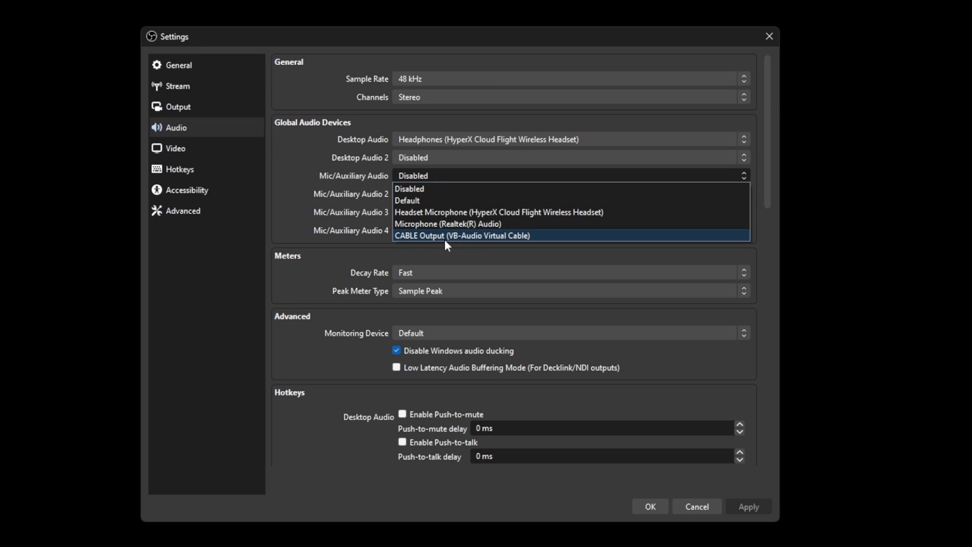
pyautogui.click(528, 236)
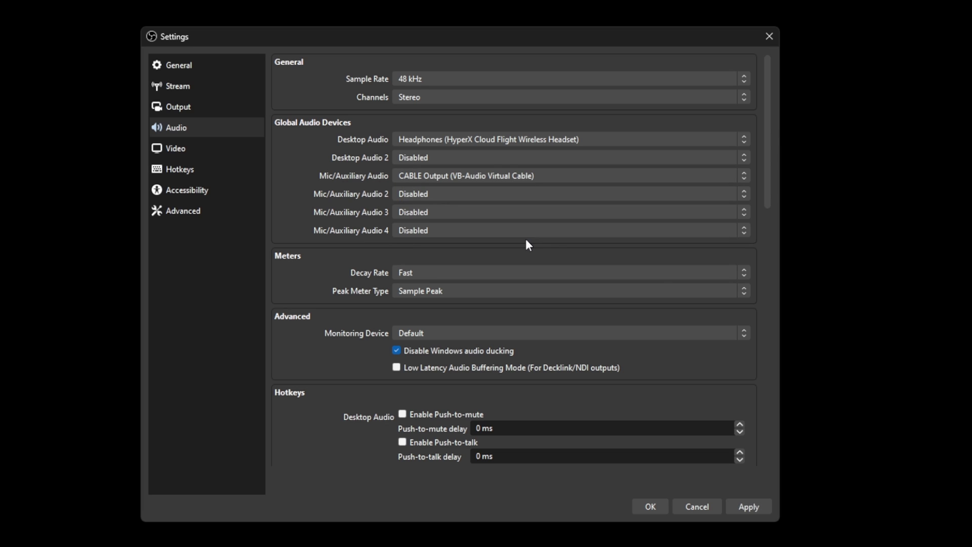